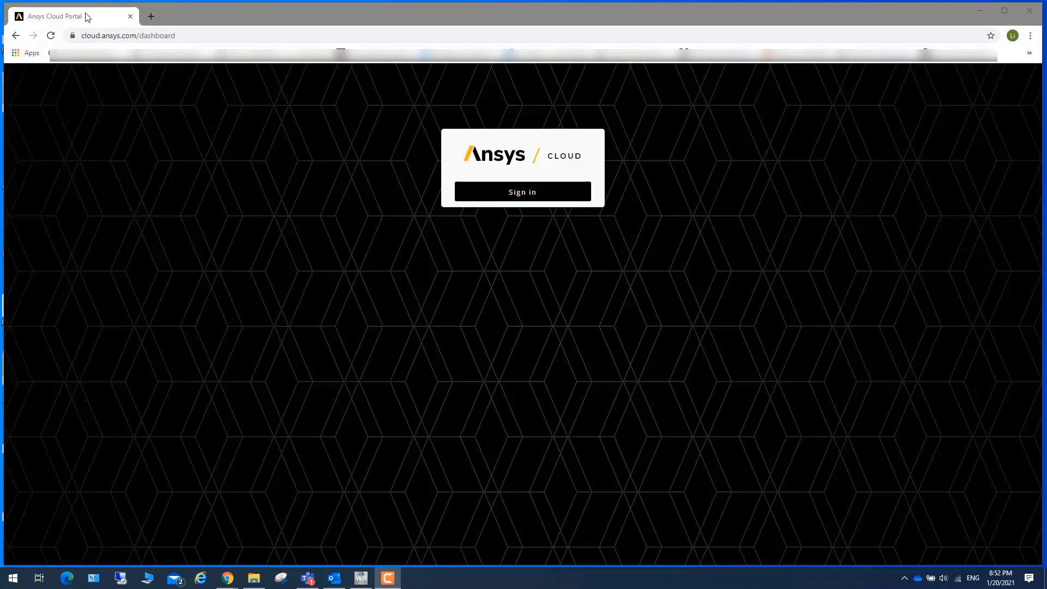
Sign in to the Ansys Cloud Portal and browse the Downloads page's installation notes and installers
{"action": "left_click", "coordinate": [203, 35]}
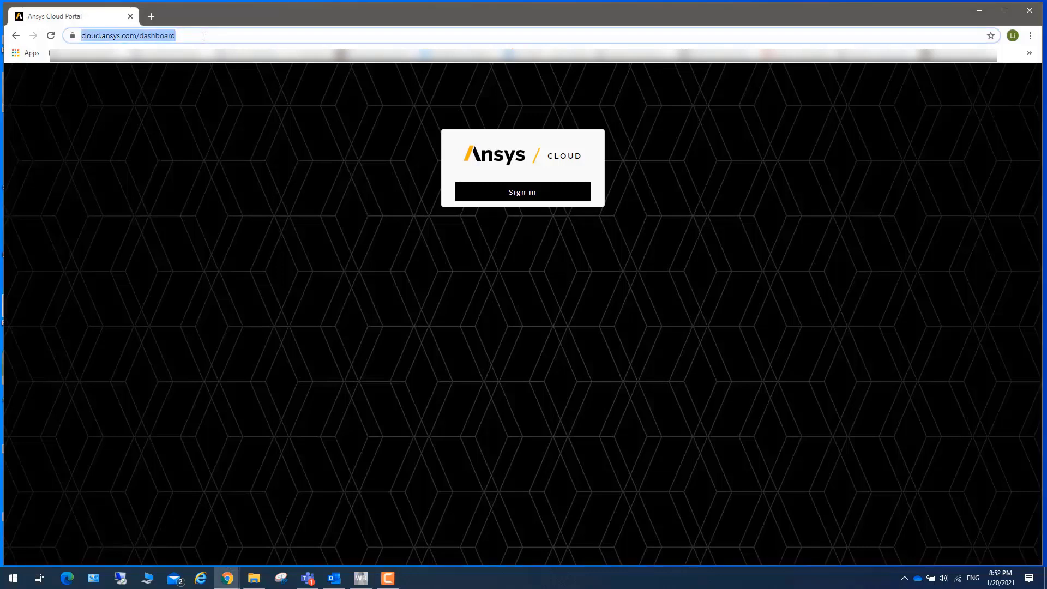
{"action": "left_click", "coordinate": [539, 200]}
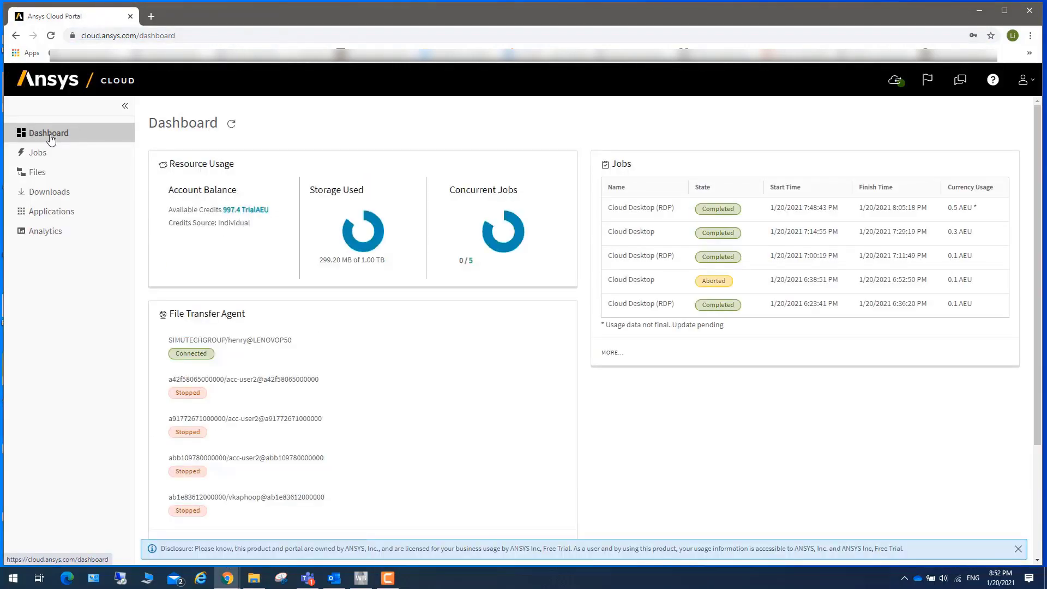
{"action": "left_click", "coordinate": [49, 193]}
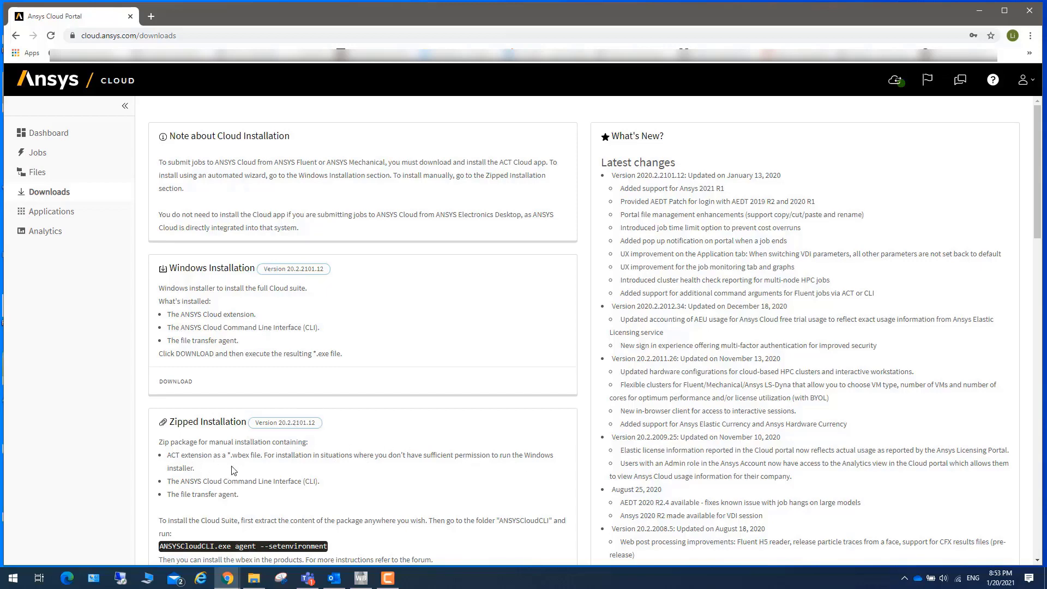
{"action": "scroll", "coordinate": [398, 441], "scroll_direction": "down", "scroll_amount": 1}
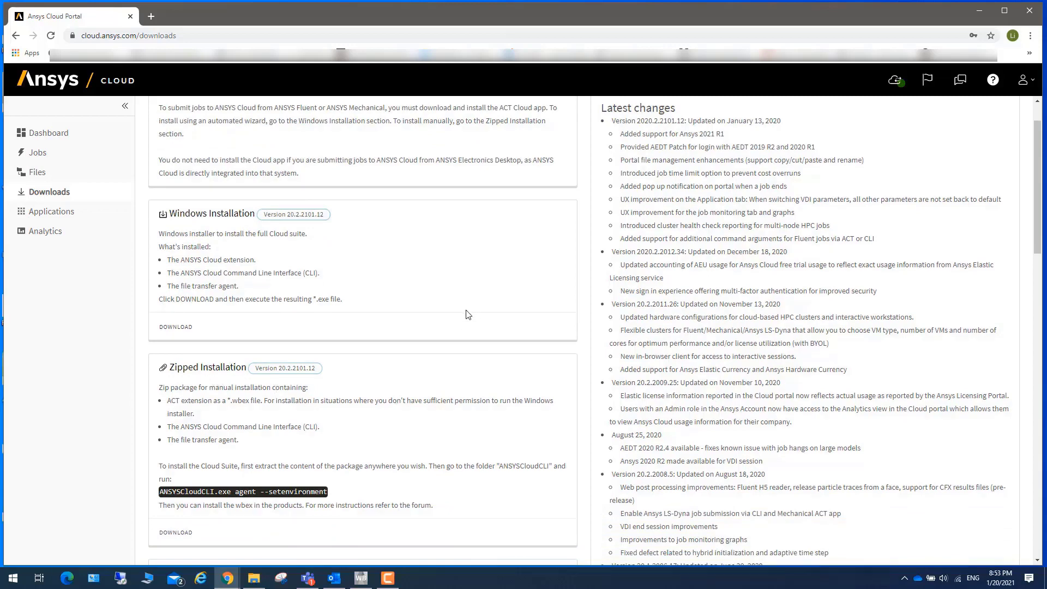
{"action": "scroll", "coordinate": [466, 316], "scroll_direction": "up", "scroll_amount": 1}
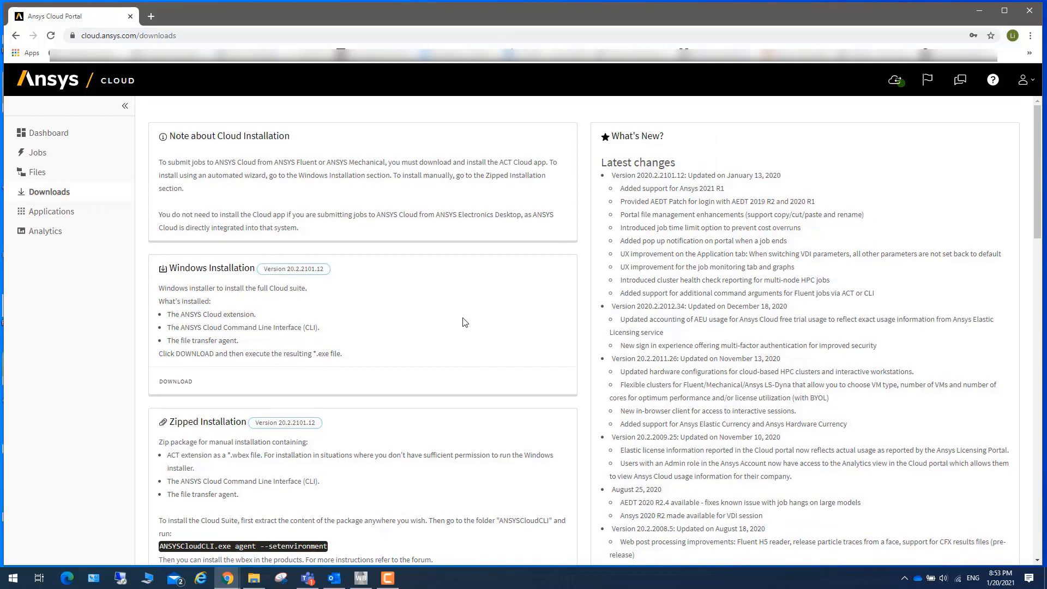
Play the Installing ANSYS Cloud tutorial video on the ANSYS Cloud Forum, then minimize Chrome
{"action": "left_click", "coordinate": [960, 83]}
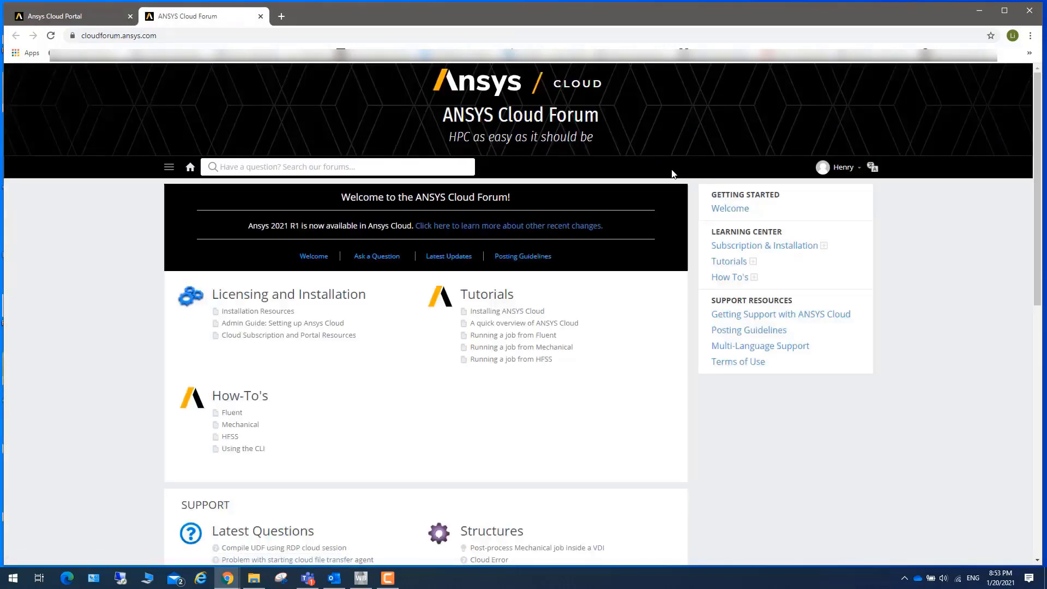
{"action": "left_click", "coordinate": [517, 316]}
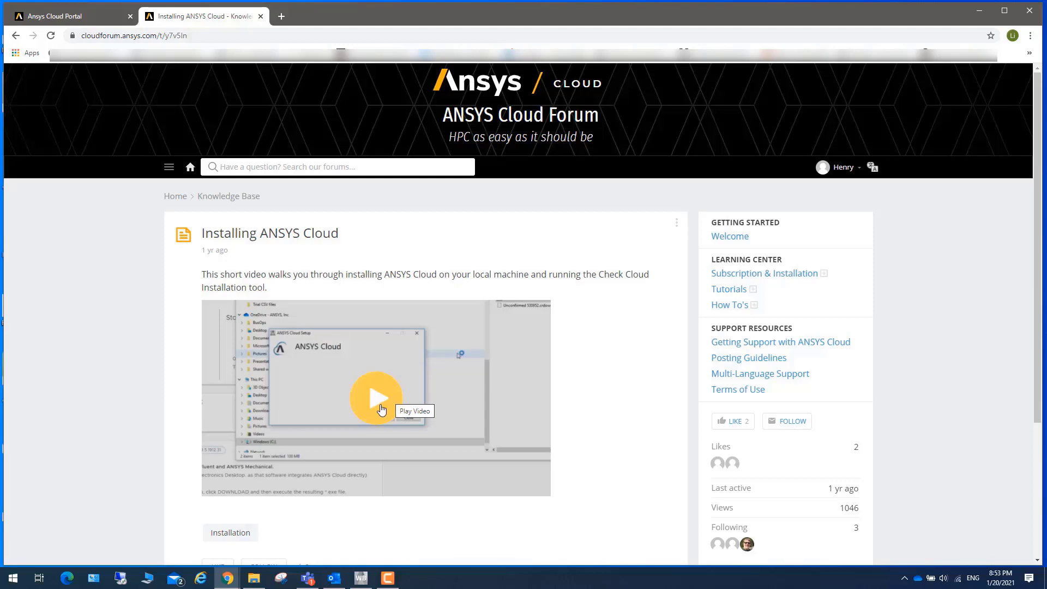
{"action": "left_click", "coordinate": [383, 400]}
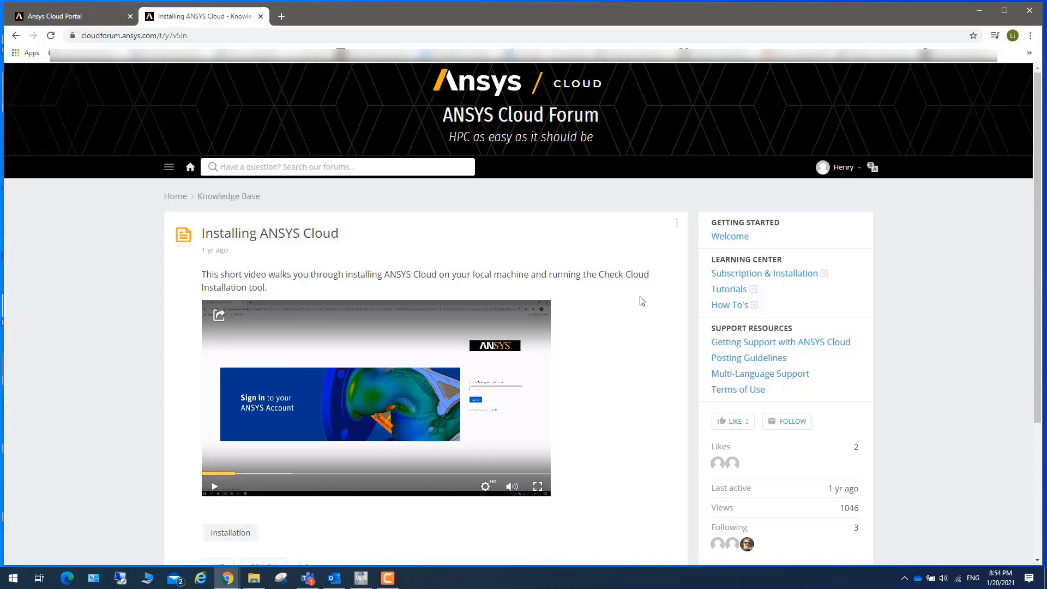
{"action": "left_click", "coordinate": [979, 11]}
Reopen Workbench and load the recent Taylor_impact.wbpj project
{"action": "left_click", "coordinate": [363, 577]}
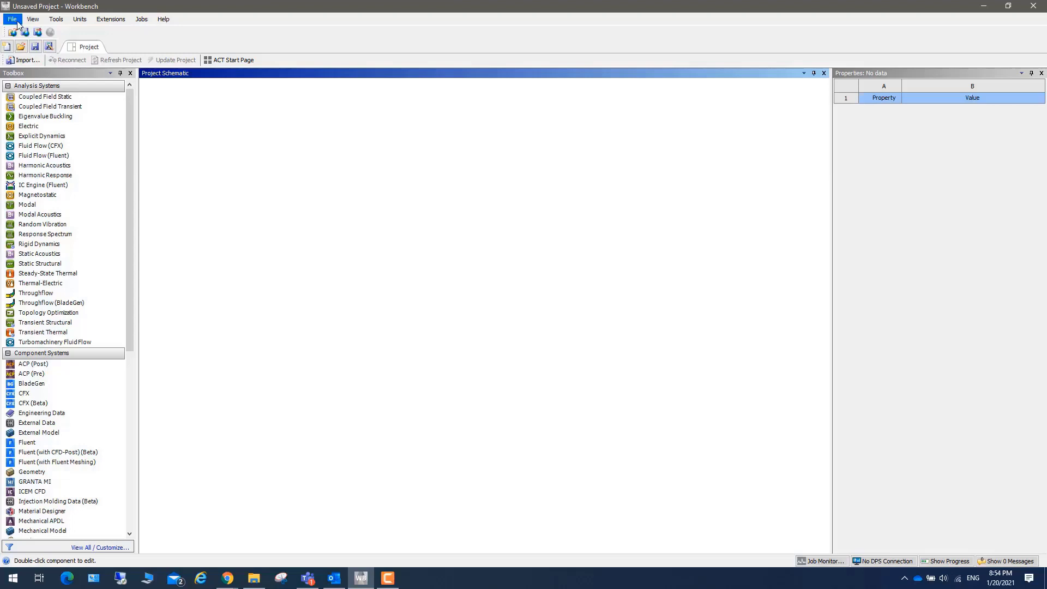
{"action": "left_click", "coordinate": [13, 20]}
{"action": "left_click", "coordinate": [104, 252]}
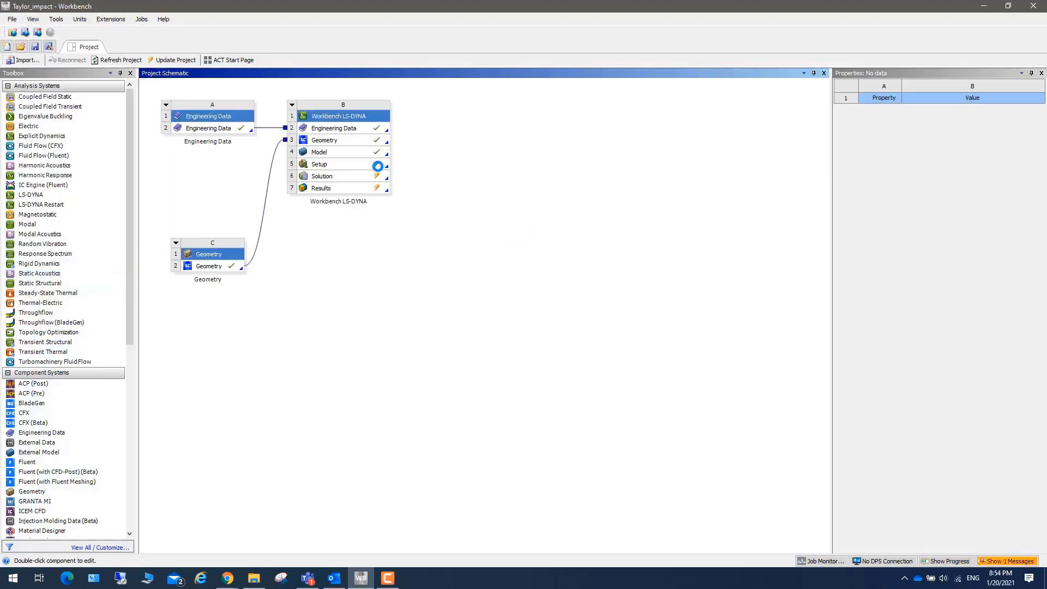
Verify ANSYSCloud and LSDYNA are checked in Manage Extensions, then select the LS-DYNA Model cell
{"action": "left_click", "coordinate": [111, 19]}
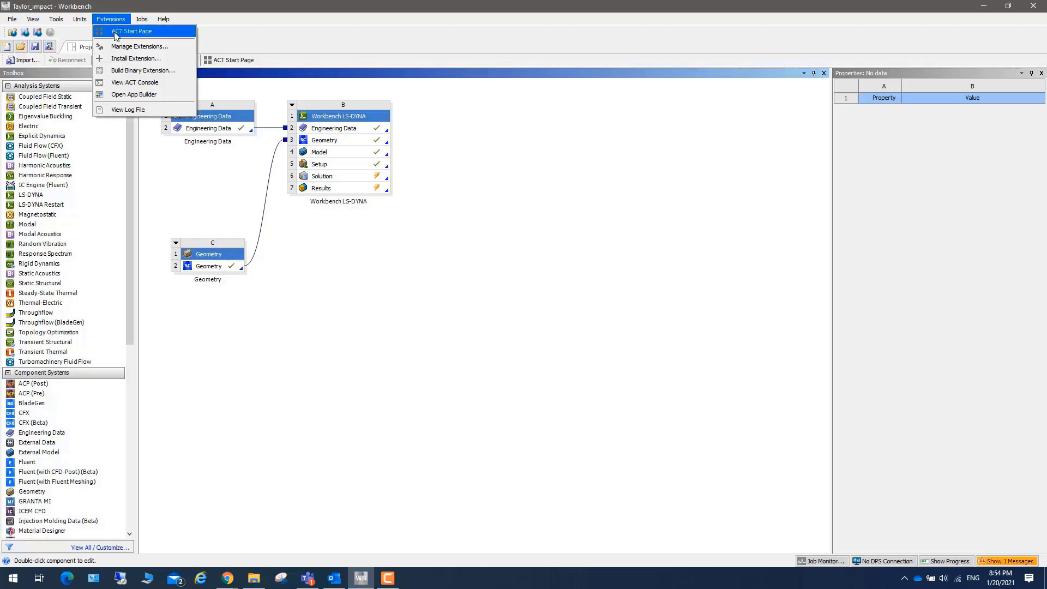
{"action": "left_click", "coordinate": [143, 47]}
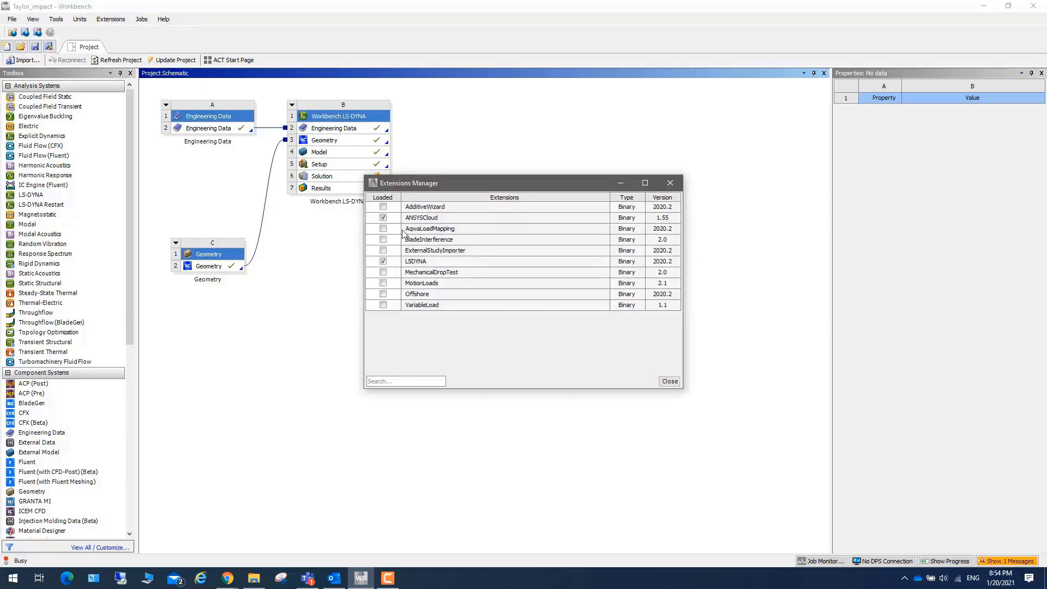
{"action": "left_click", "coordinate": [666, 381]}
{"action": "left_click", "coordinate": [359, 154]}
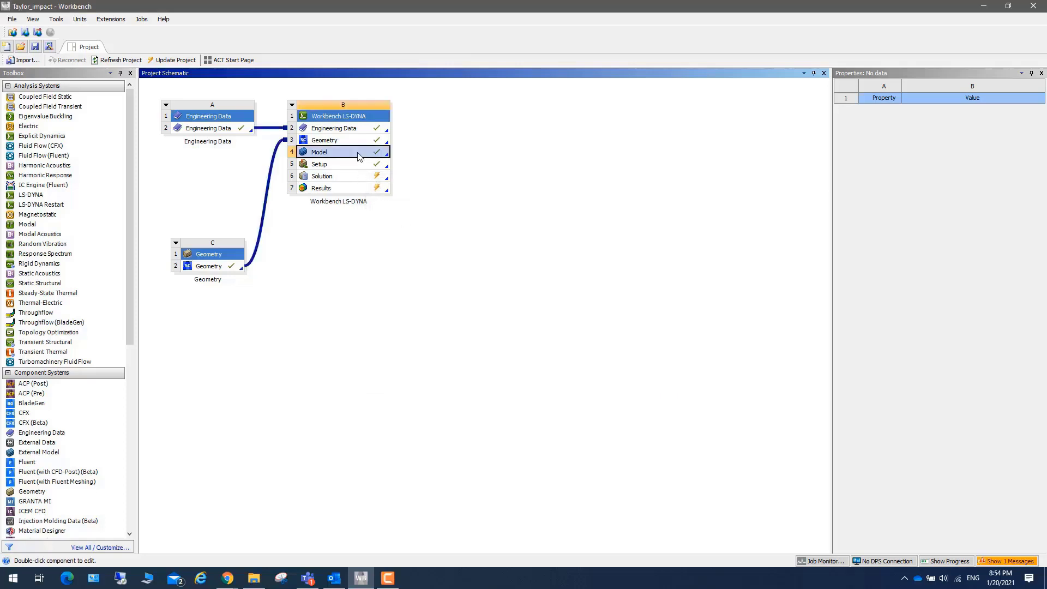
{"action": "right_click", "coordinate": [358, 154]}
Edit the LS-DYNA model in Mechanical, tilt the cylinder-on-block view, and show the ANSYS Cloud tab
{"action": "left_click", "coordinate": [394, 160]}
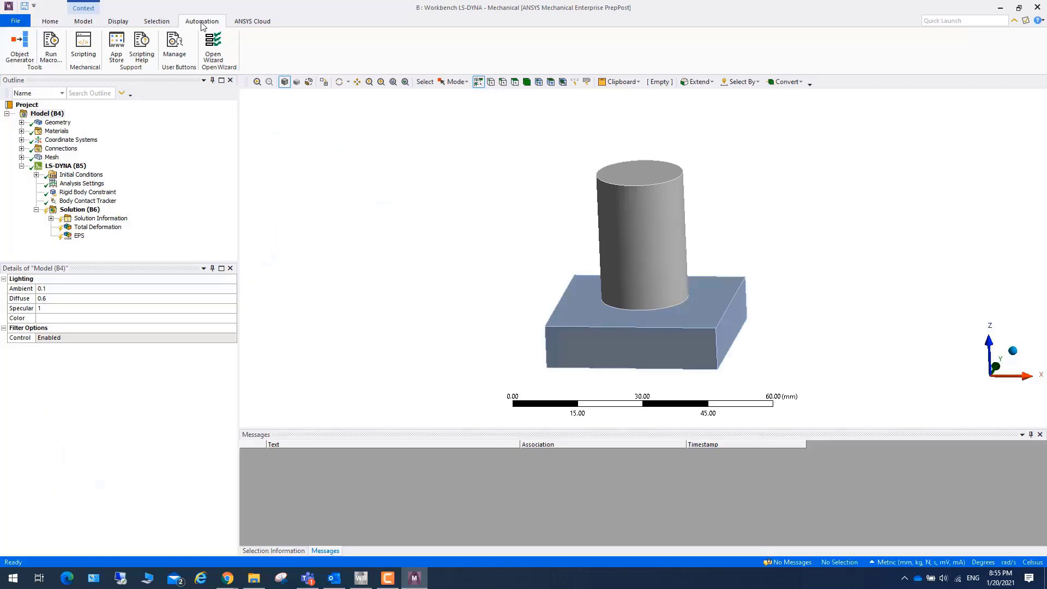
{"action": "left_click_drag", "start_coordinate": [441, 225], "coordinate": [443, 220]}
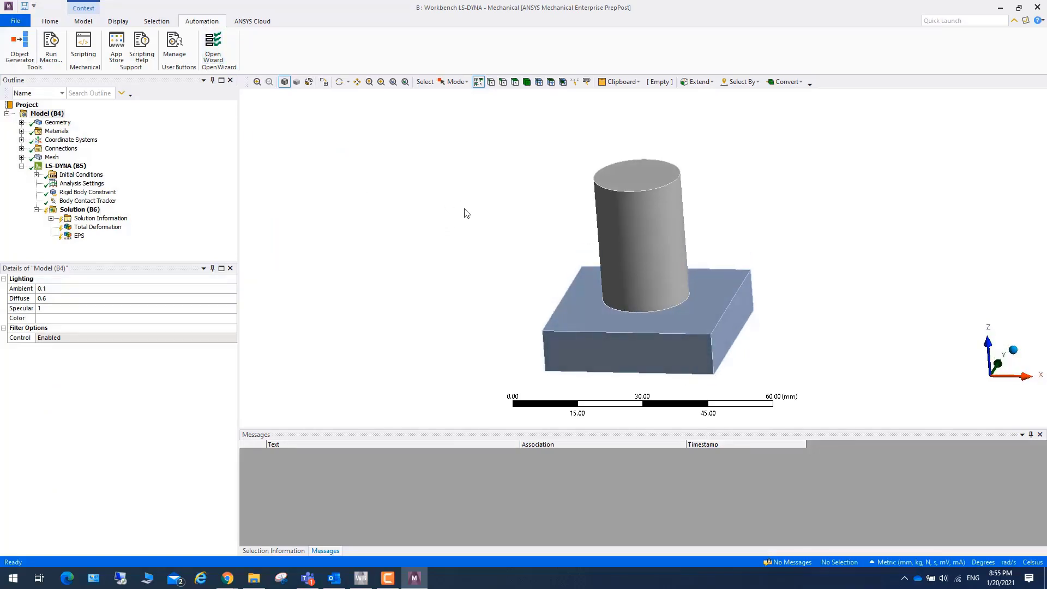
{"action": "left_click_drag", "start_coordinate": [492, 259], "coordinate": [502, 240]}
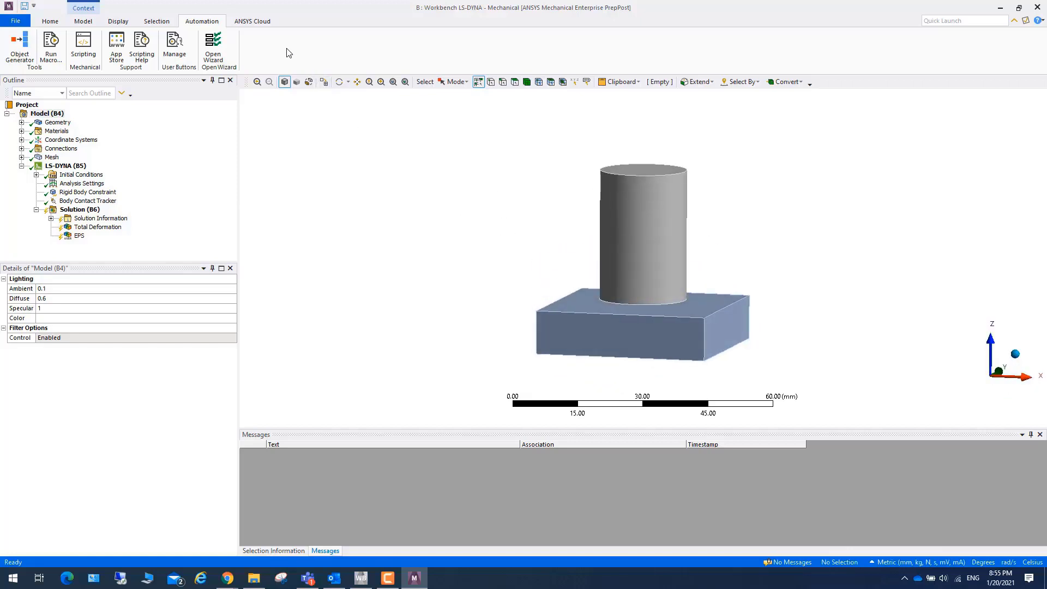
{"action": "left_click", "coordinate": [256, 24]}
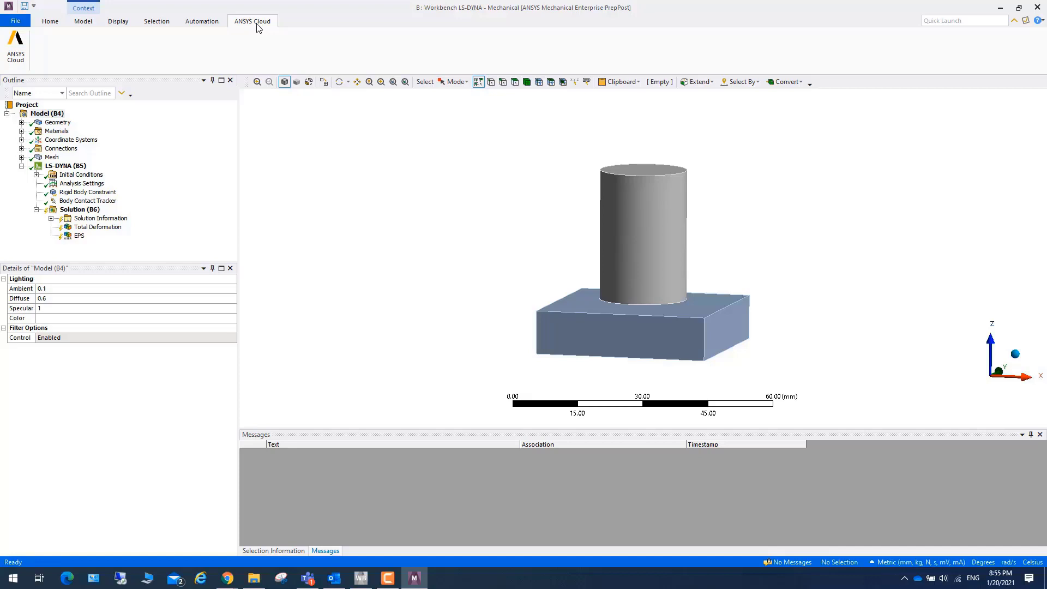
Start a cloud job named myjob1 for the LS-DYNA (B5) analysis
{"action": "left_click", "coordinate": [16, 54]}
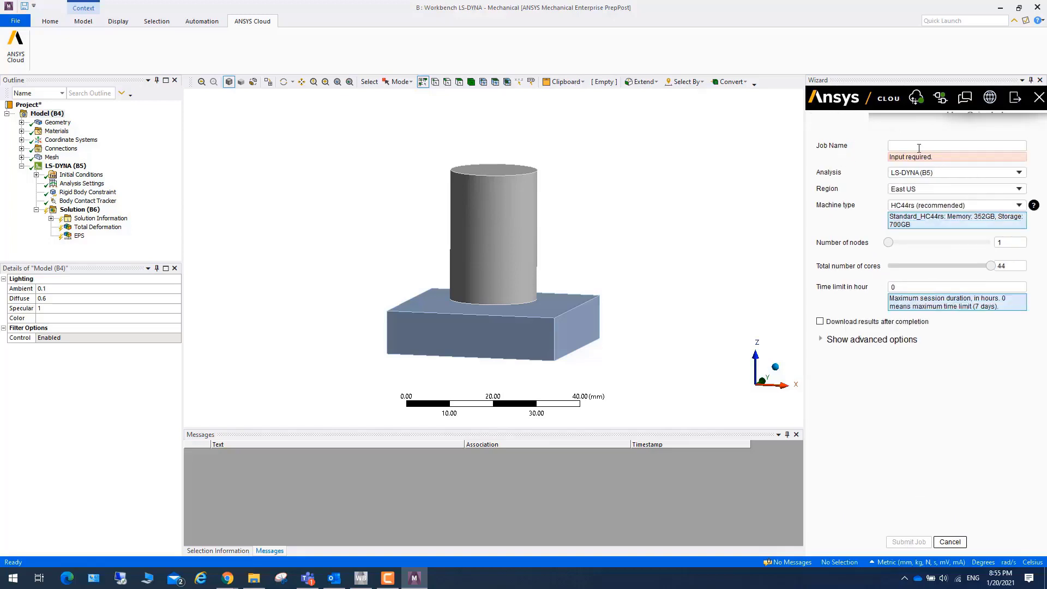
{"action": "left_click", "coordinate": [906, 146]}
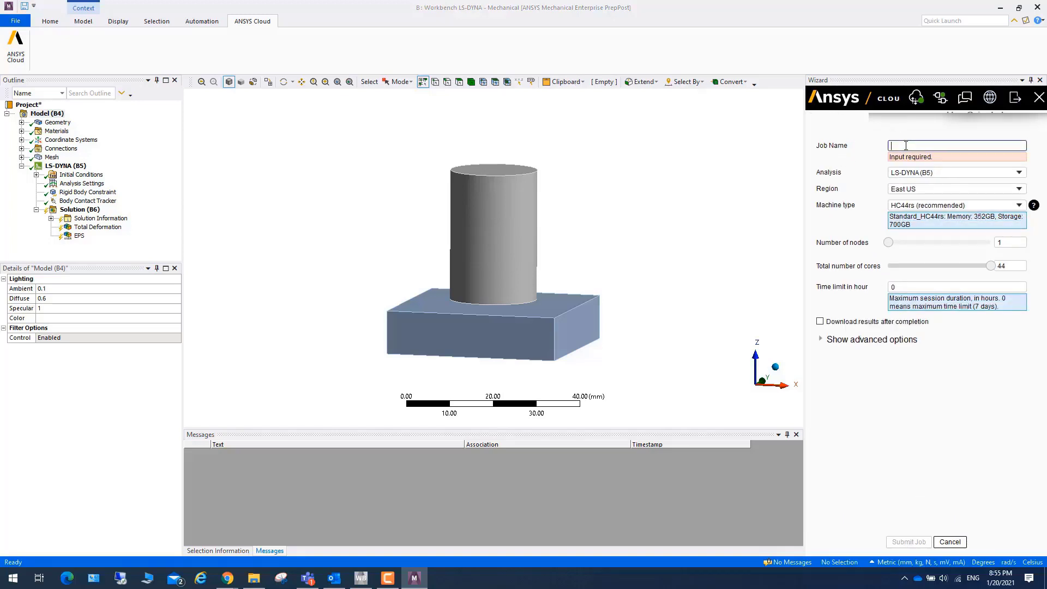
{"action": "type", "text": "myjob1"}
{"action": "key", "text": "Tab"}
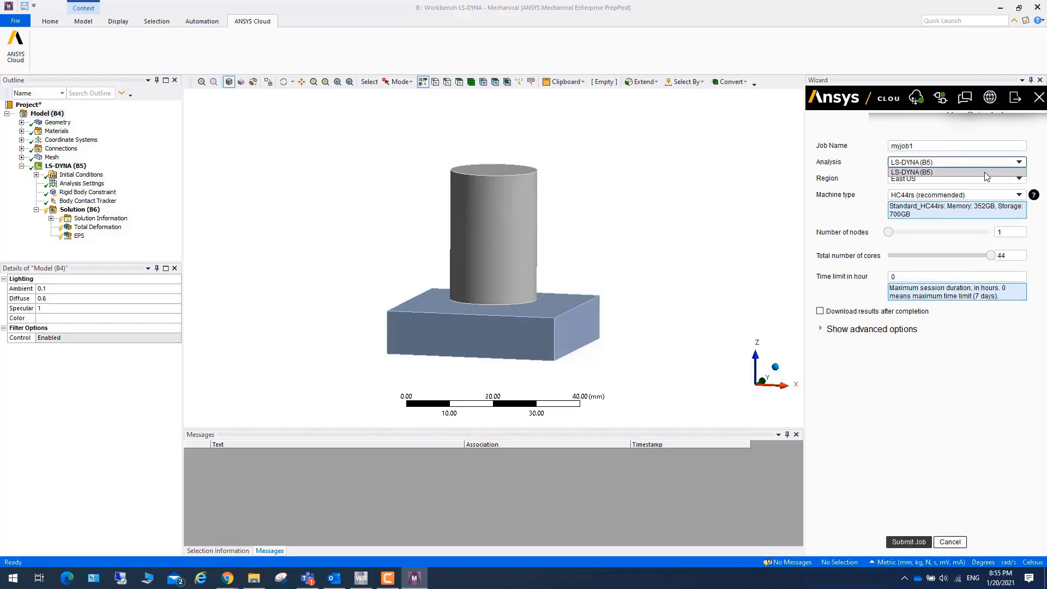
{"action": "left_click", "coordinate": [1015, 164]}
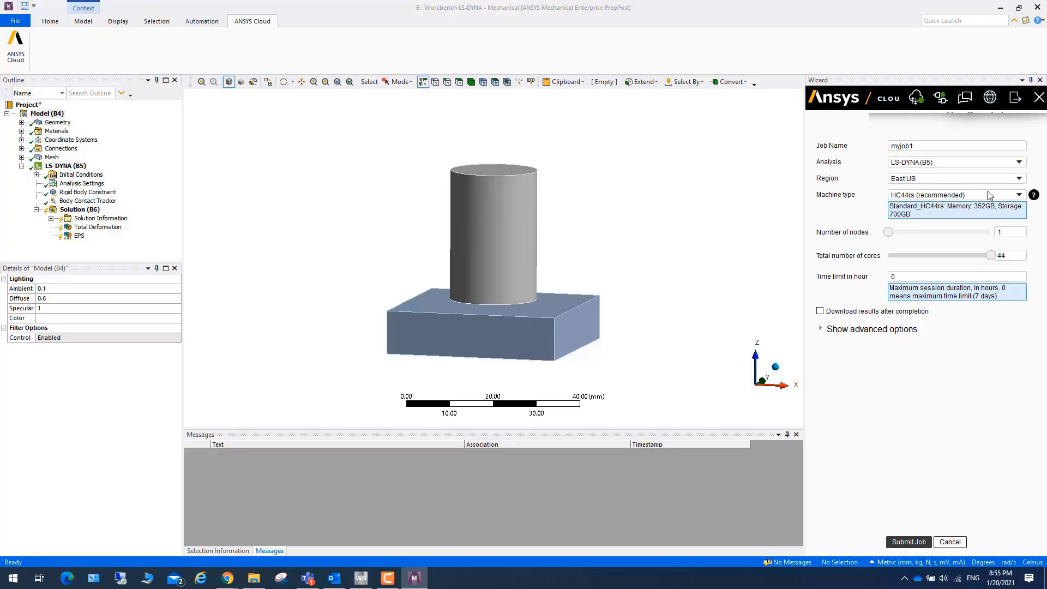
Keep region East US, choose the HC44rs machine, leave time limit 0, and submit
{"action": "left_click", "coordinate": [951, 180]}
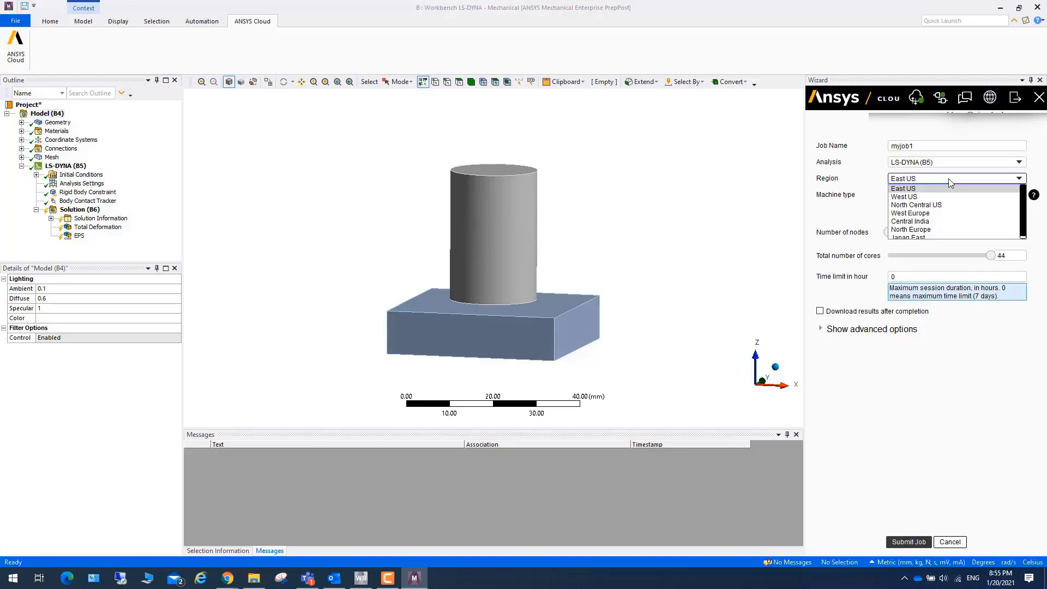
{"action": "left_click", "coordinate": [920, 189]}
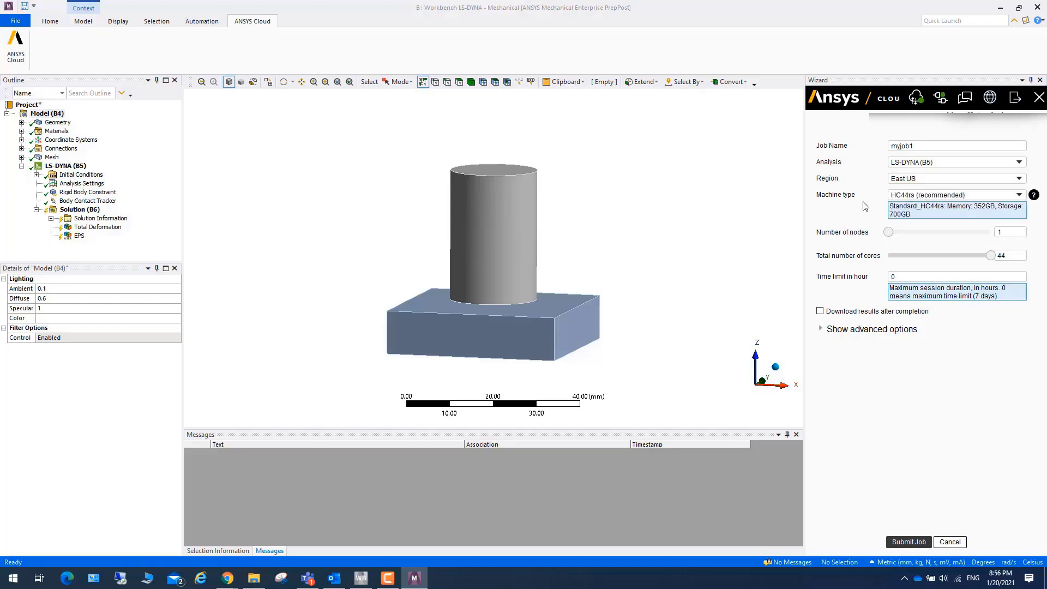
{"action": "left_click", "coordinate": [1011, 198]}
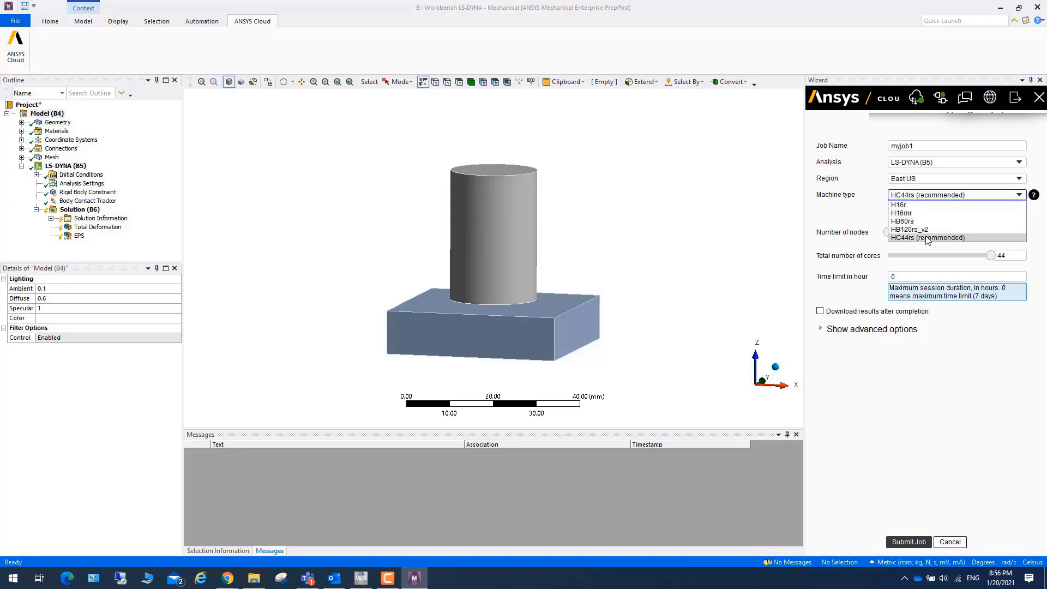
{"action": "left_click", "coordinate": [928, 238]}
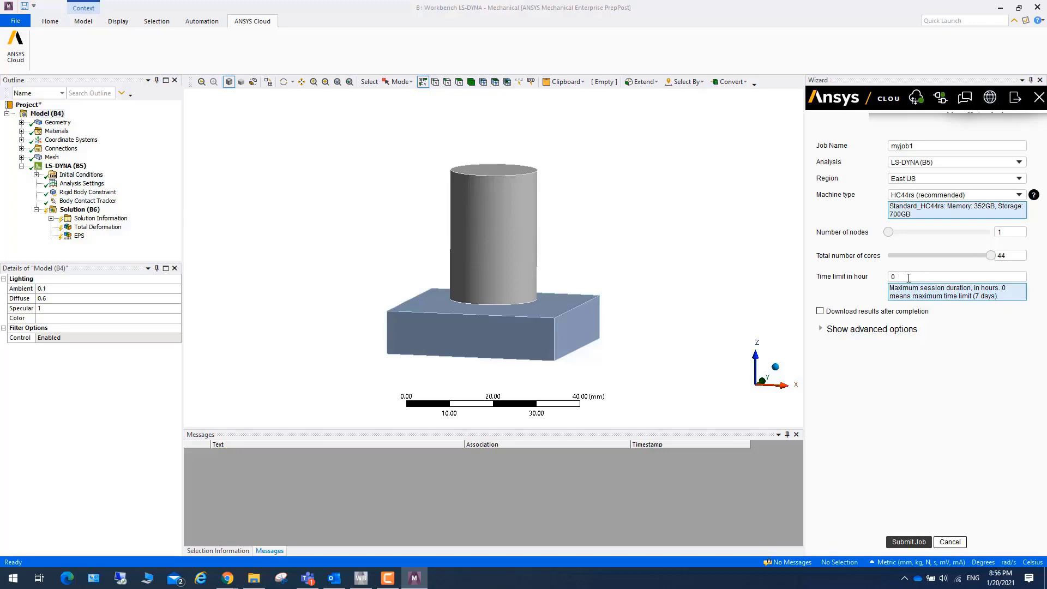
{"action": "left_click", "coordinate": [908, 278]}
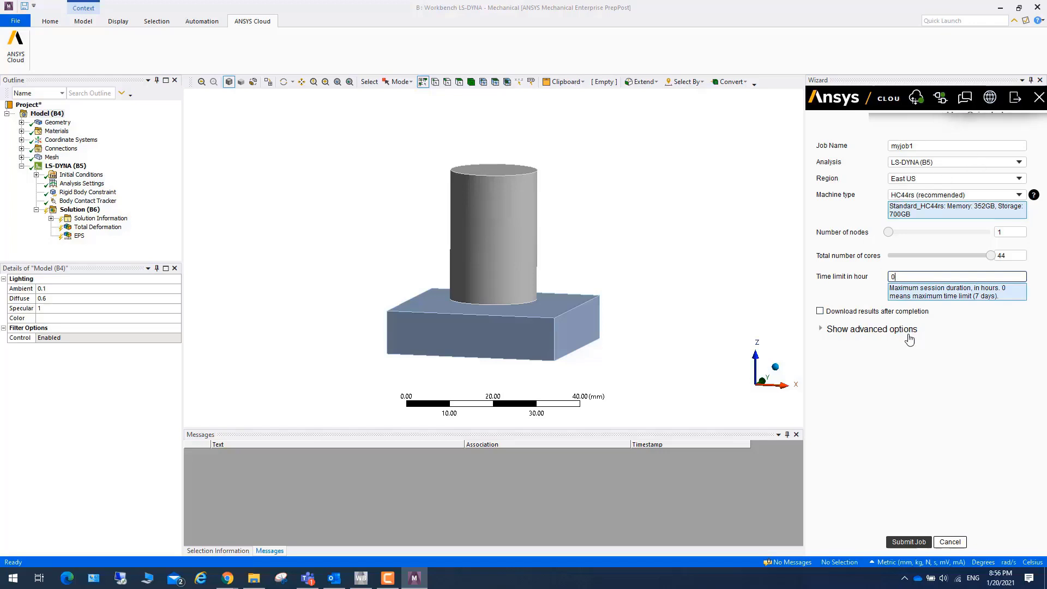
{"action": "left_click", "coordinate": [909, 542]}
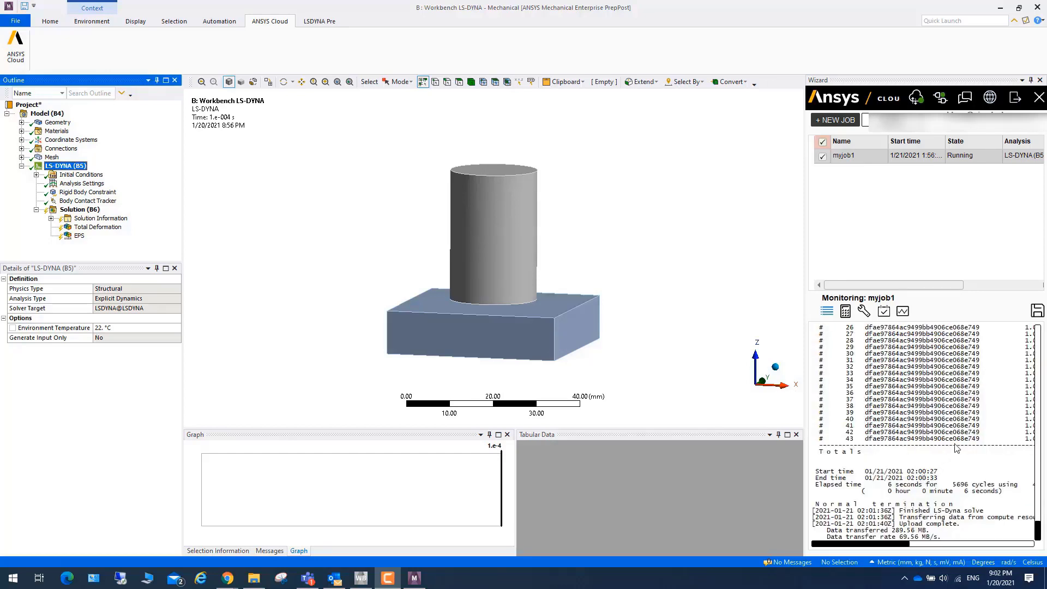
Review myjob1's completion log and confirm the Cloud Agent status shows connected
{"action": "scroll", "coordinate": [959, 434], "scroll_direction": "up", "scroll_amount": 3}
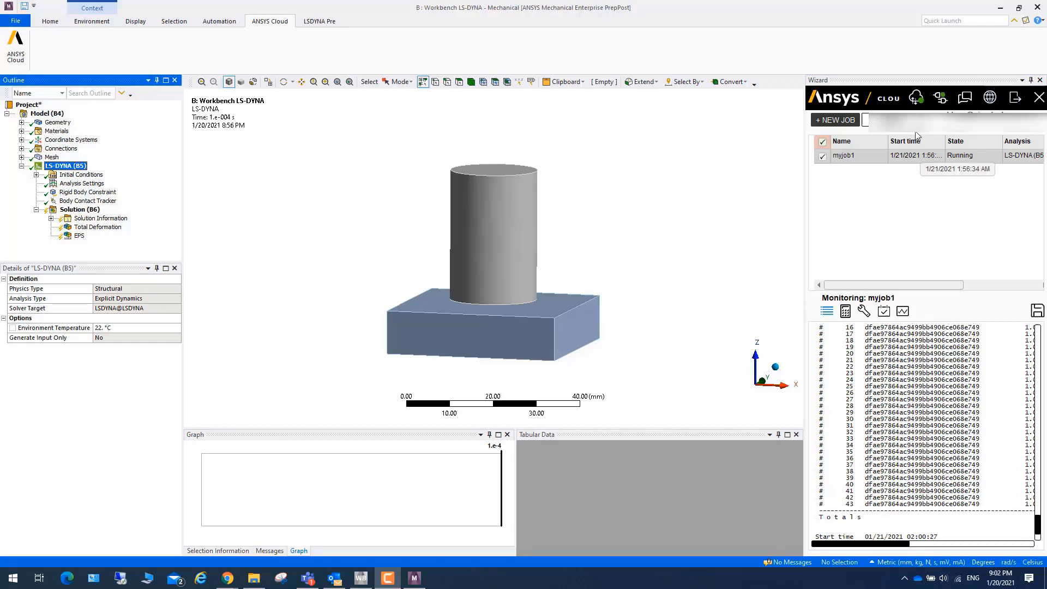
{"action": "left_click", "coordinate": [916, 100]}
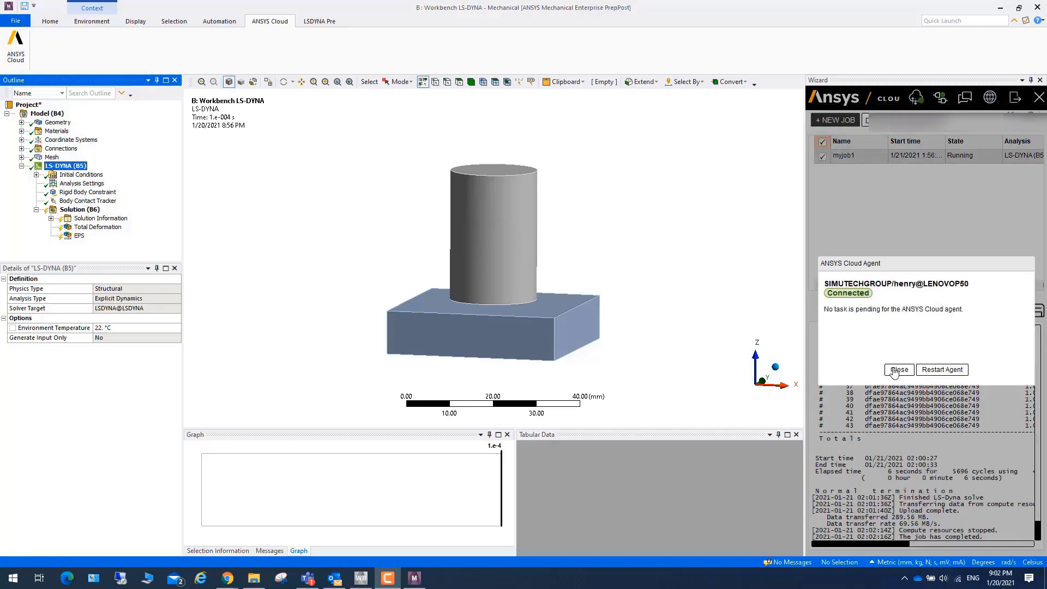
{"action": "left_click", "coordinate": [899, 370]}
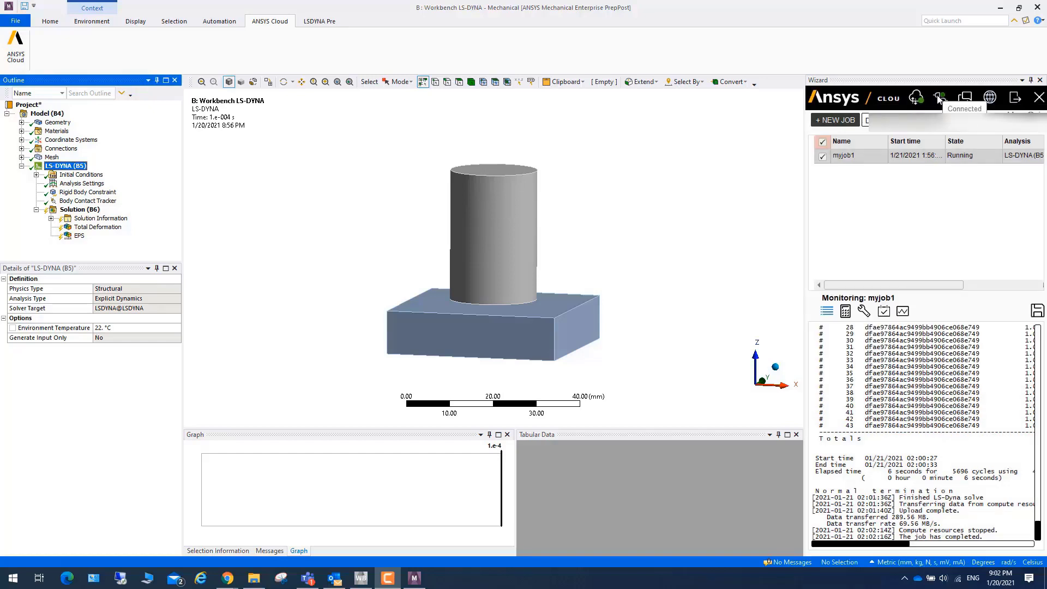
Search the ANSYS Cloud Forum for 'file t' posts, then minimize the browser back to Mechanical
{"action": "left_click", "coordinate": [965, 98]}
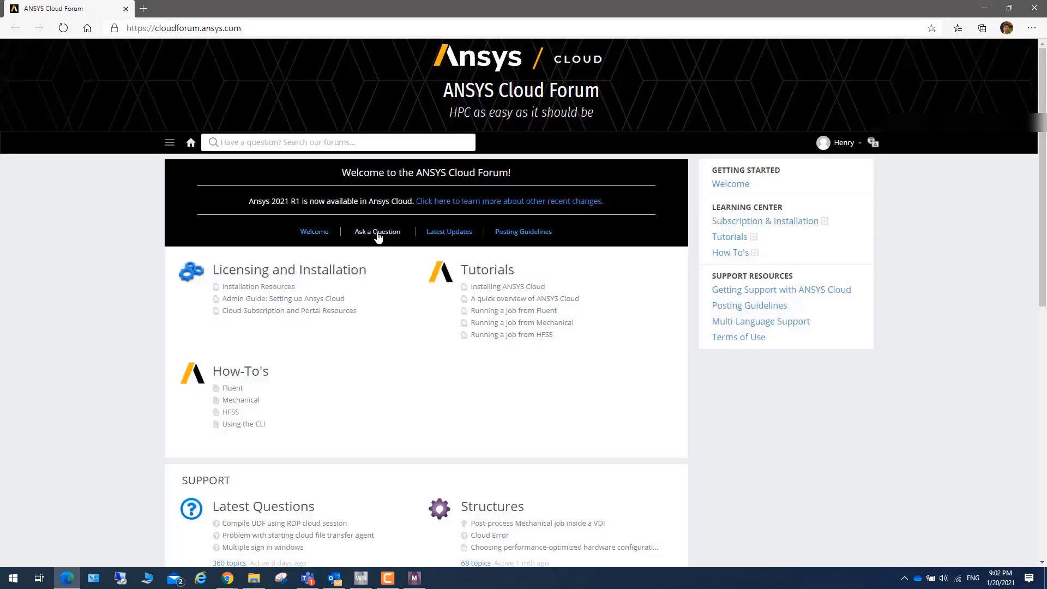
{"action": "left_click", "coordinate": [378, 233]}
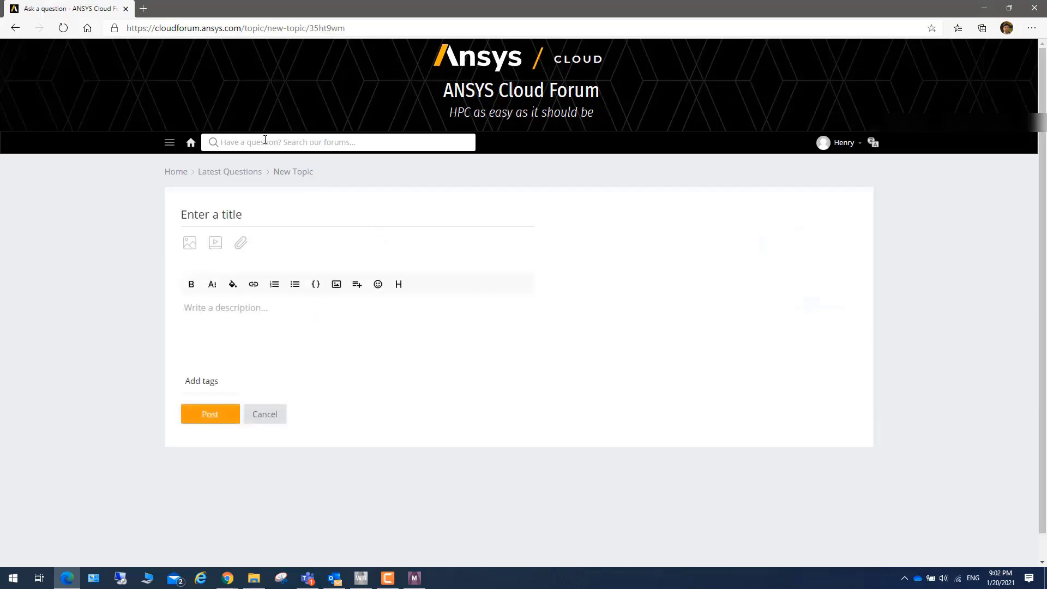
{"action": "left_click", "coordinate": [260, 147]}
{"action": "type", "text": "file"}
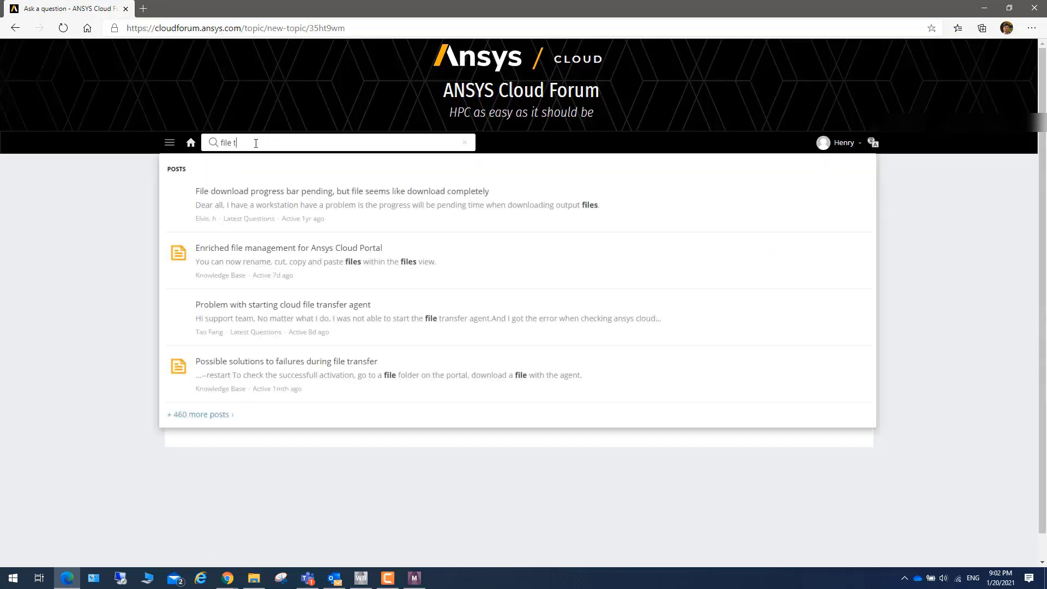
{"action": "type", "text": " t"}
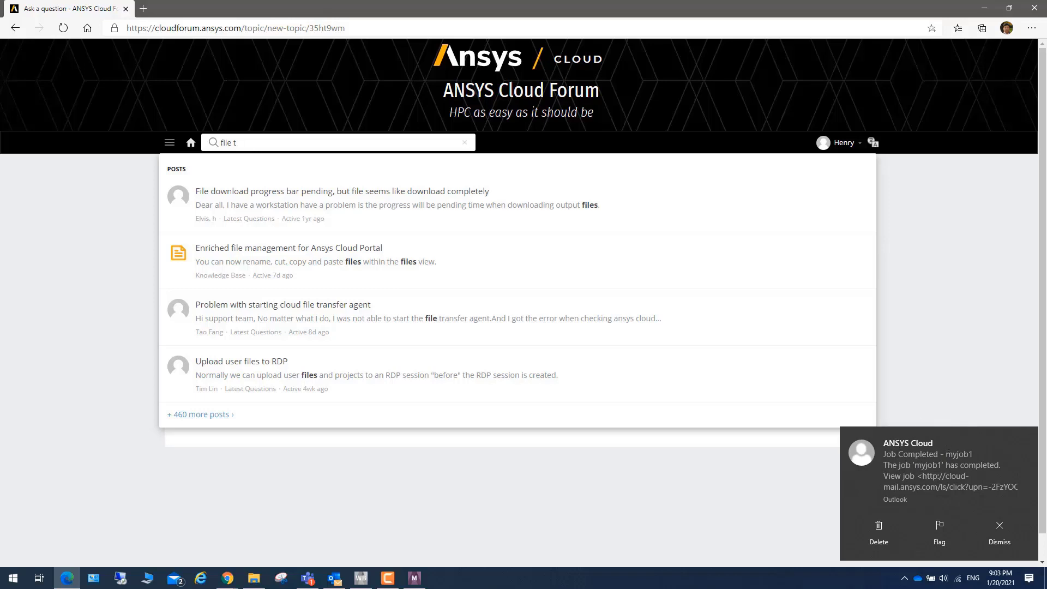
{"action": "left_click", "coordinate": [985, 8]}
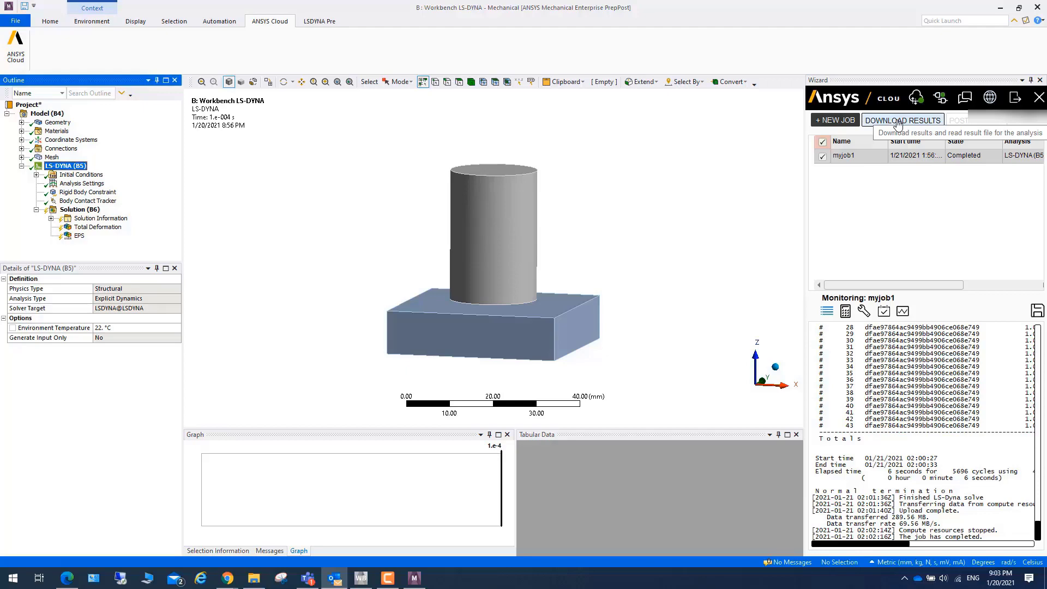
Download myjob1's results using the Metric (mm, ton, N, s, mV, mA) unit system
{"action": "left_click", "coordinate": [899, 121]}
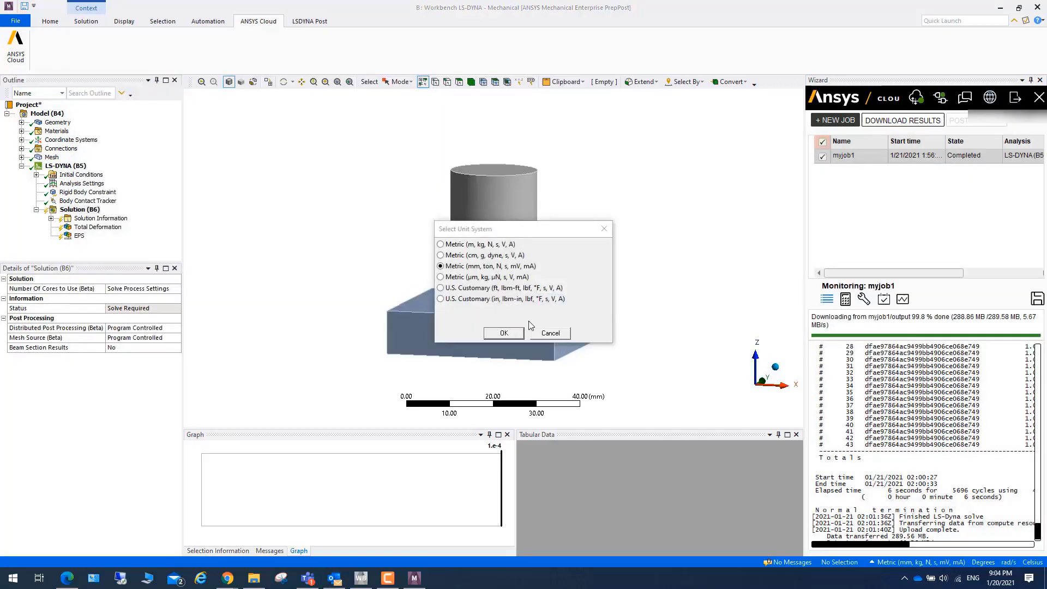
{"action": "left_click", "coordinate": [500, 332]}
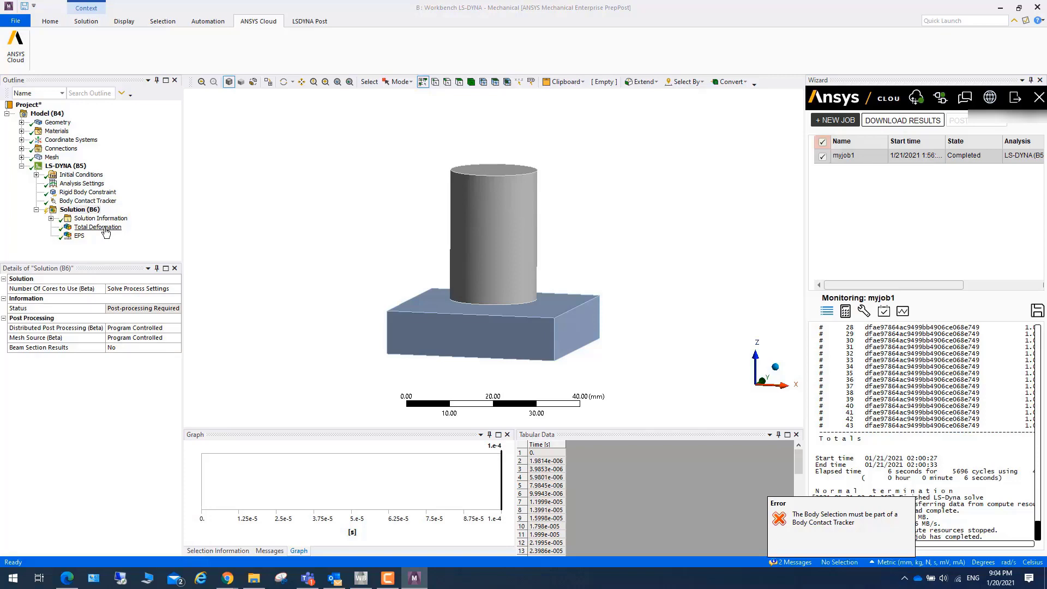
Show the Total Deformation contour, peaking at 14.648 mm, and play then stop its animation
{"action": "left_click", "coordinate": [106, 232]}
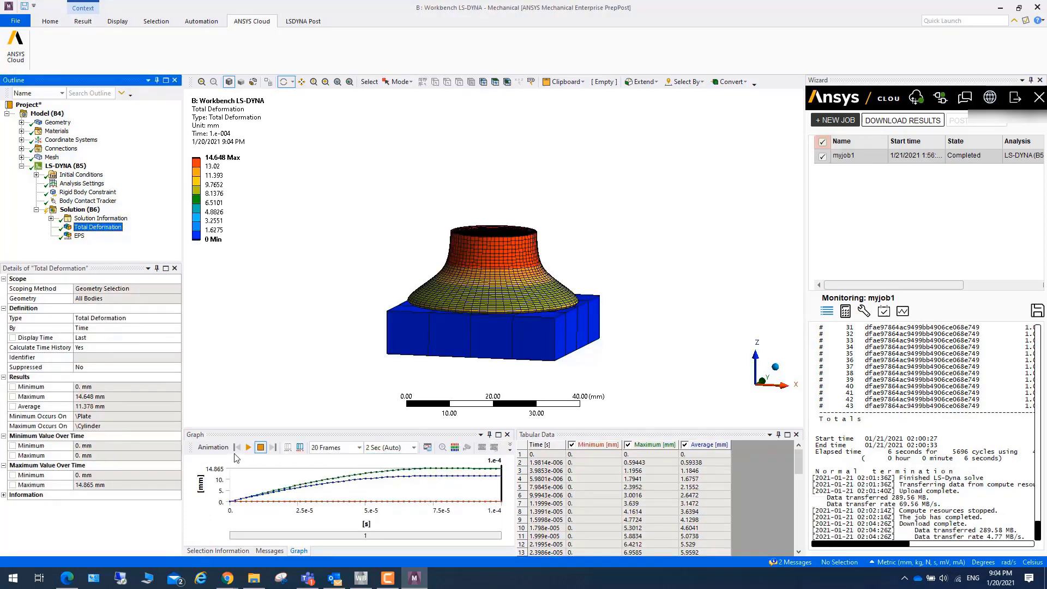
{"action": "left_click", "coordinate": [248, 447]}
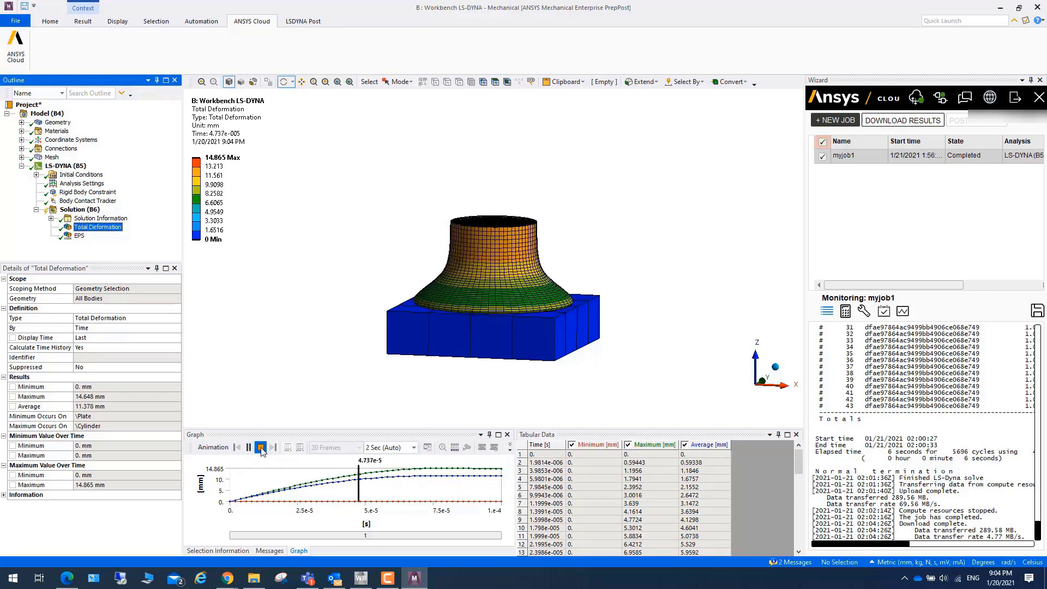
{"action": "left_click", "coordinate": [261, 447]}
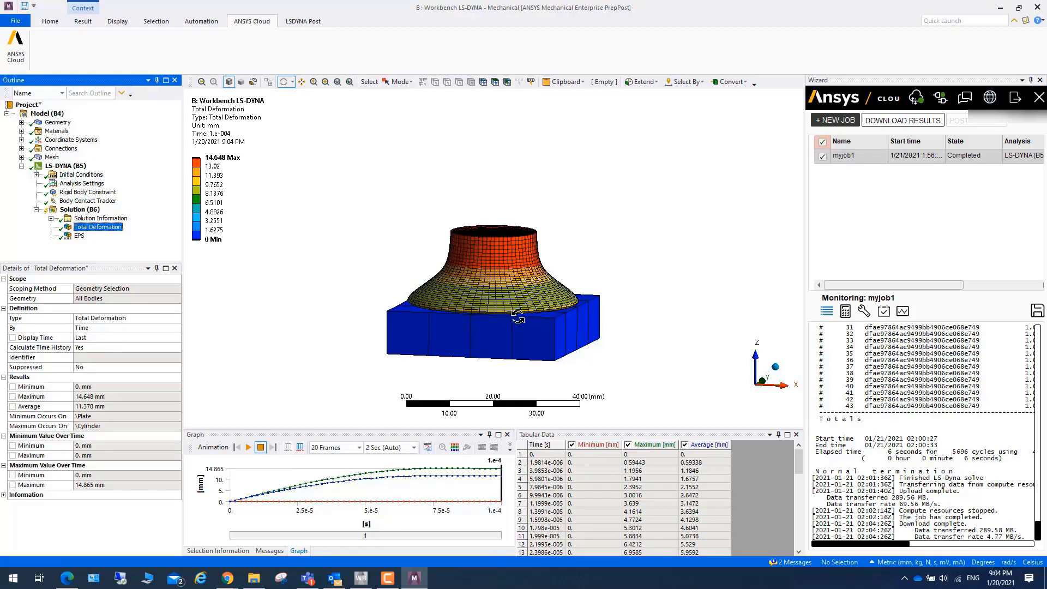